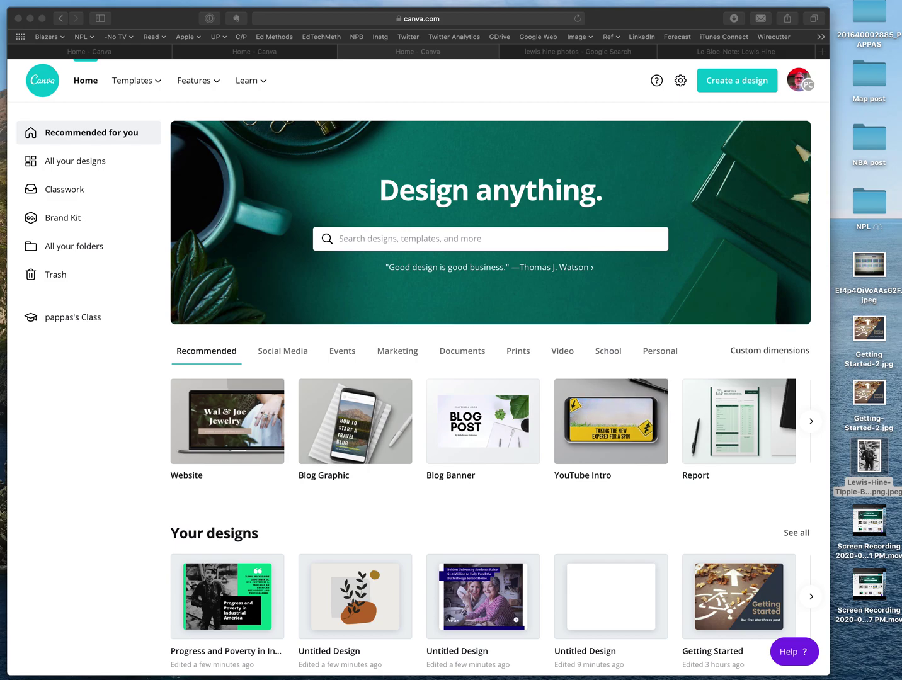
- Create a new blank design with custom dimensions of 1200 × 900 px
click(728, 89)
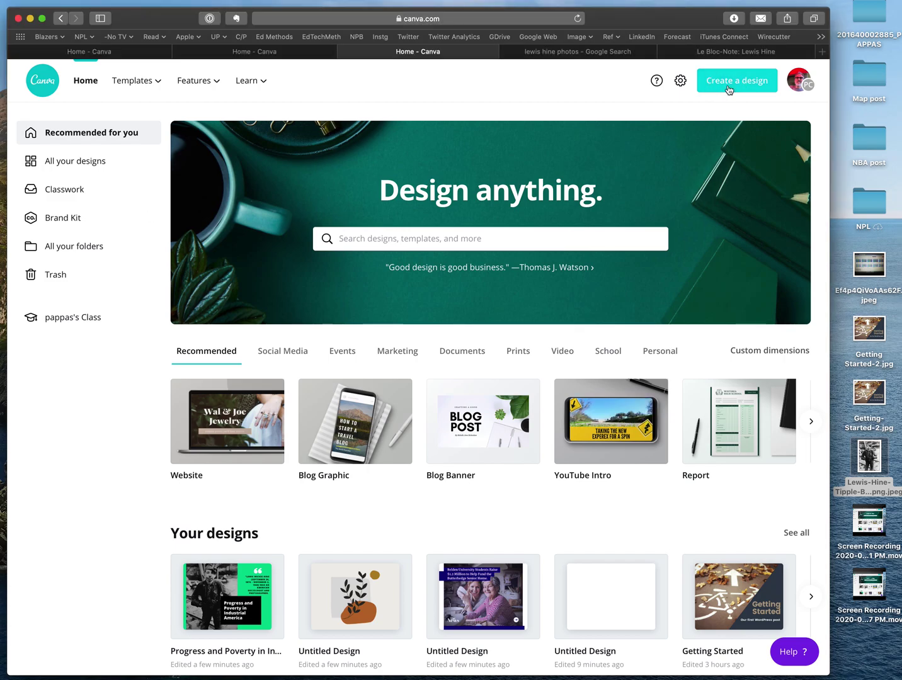
click(729, 89)
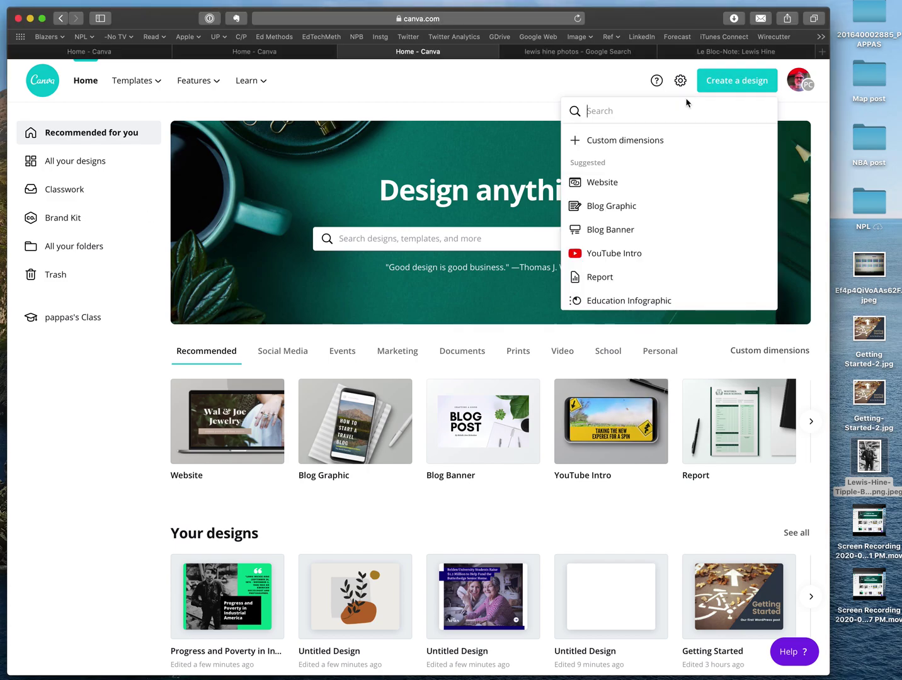
click(646, 141)
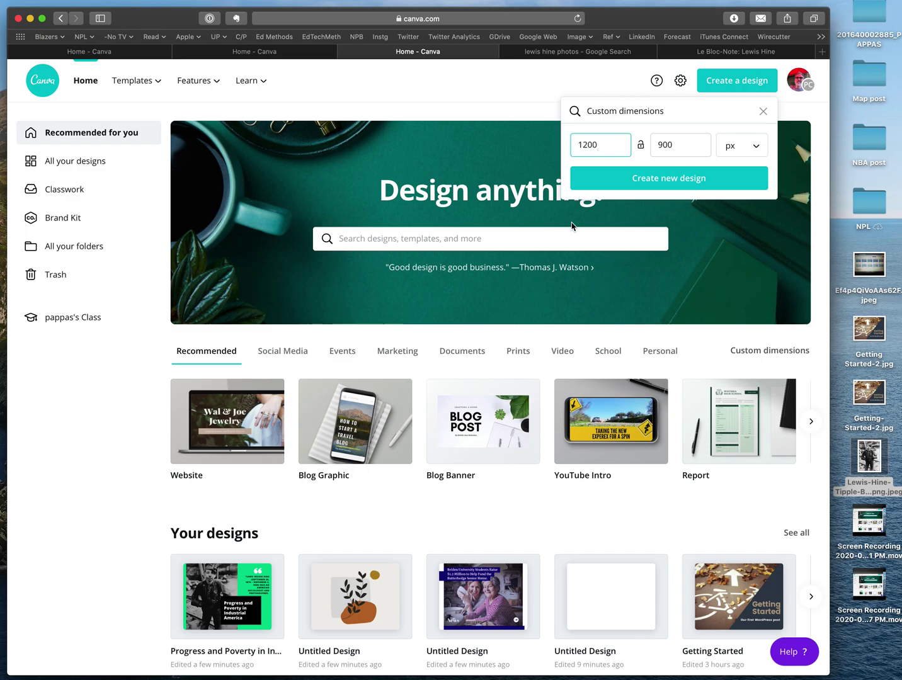
click(642, 182)
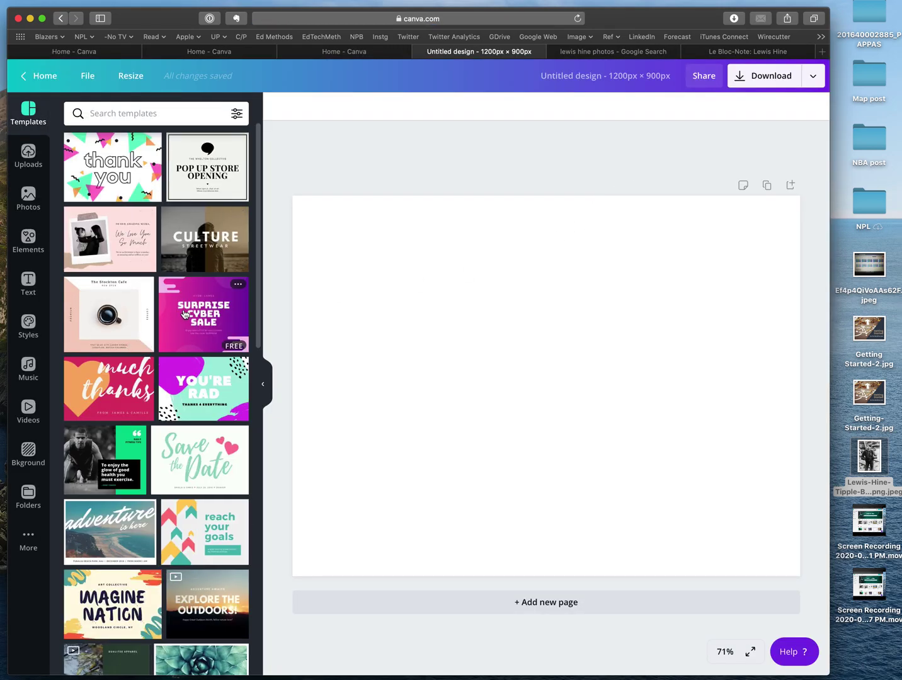
scroll(184, 314, down, 10)
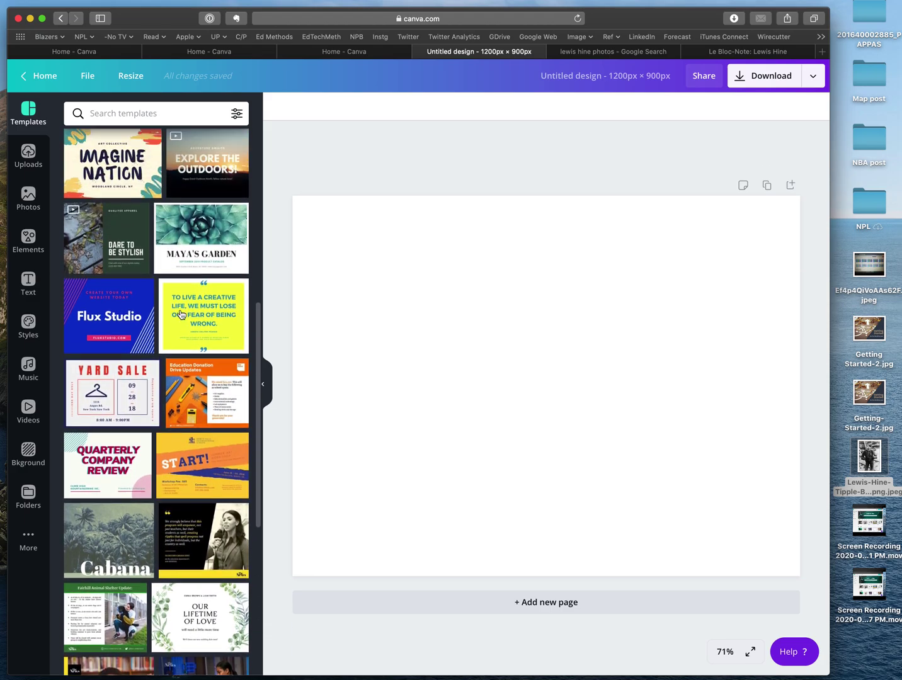
scroll(180, 315, up, 5)
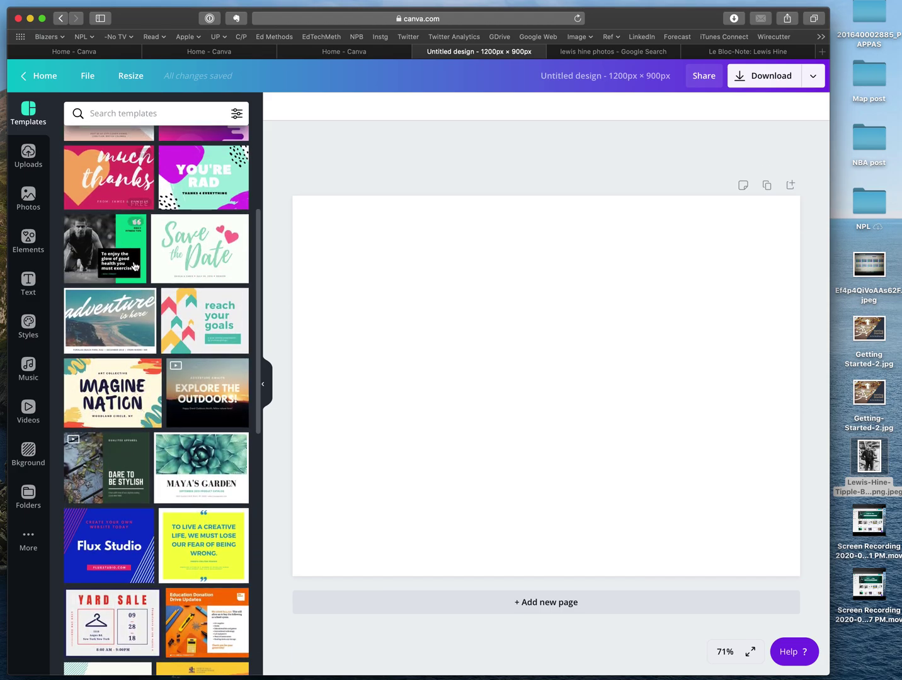
scroll(168, 364, up, 1)
scroll(168, 365, up, 3)
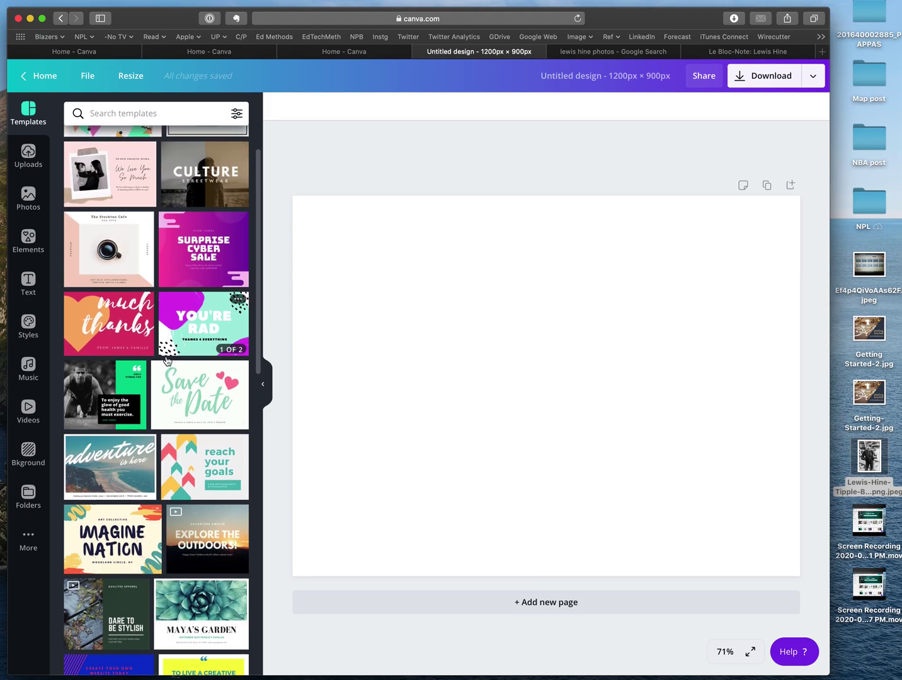
- Apply the Daily Fitness Tips quote template to the page, then browse the Photos library
click(103, 384)
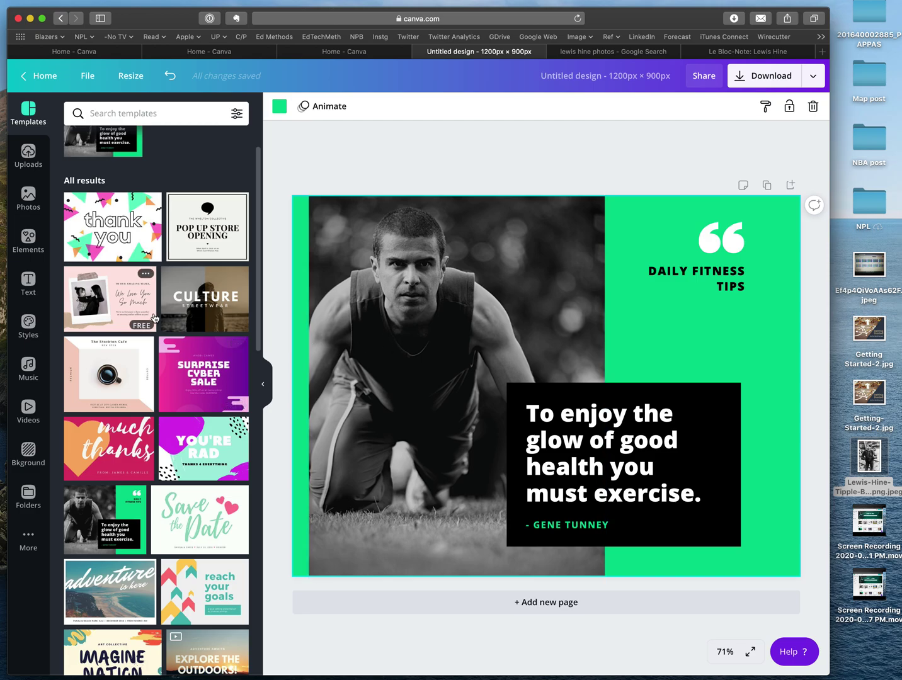
scroll(125, 283, up, 2)
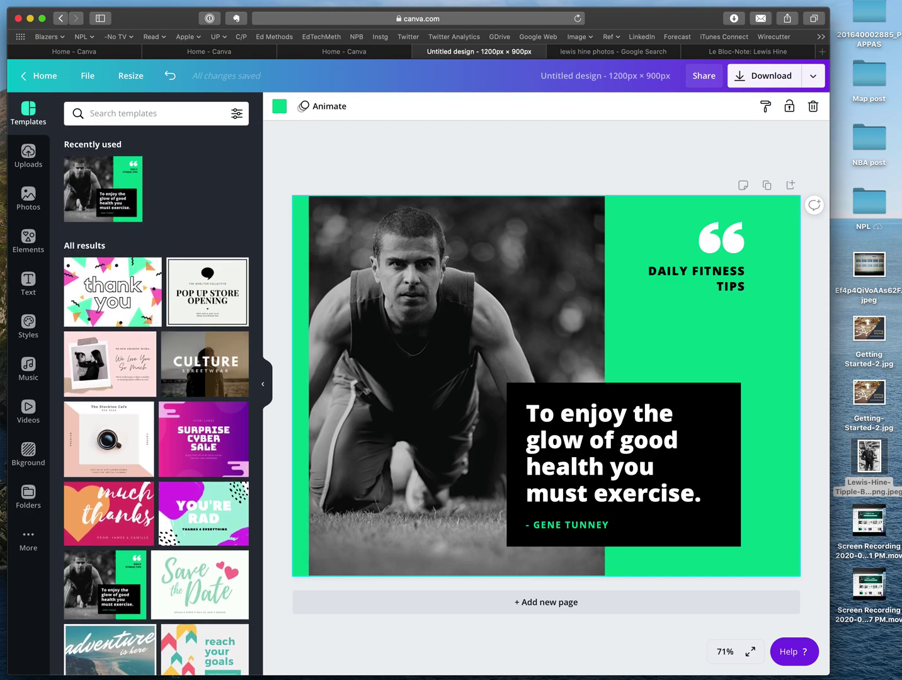
click(28, 199)
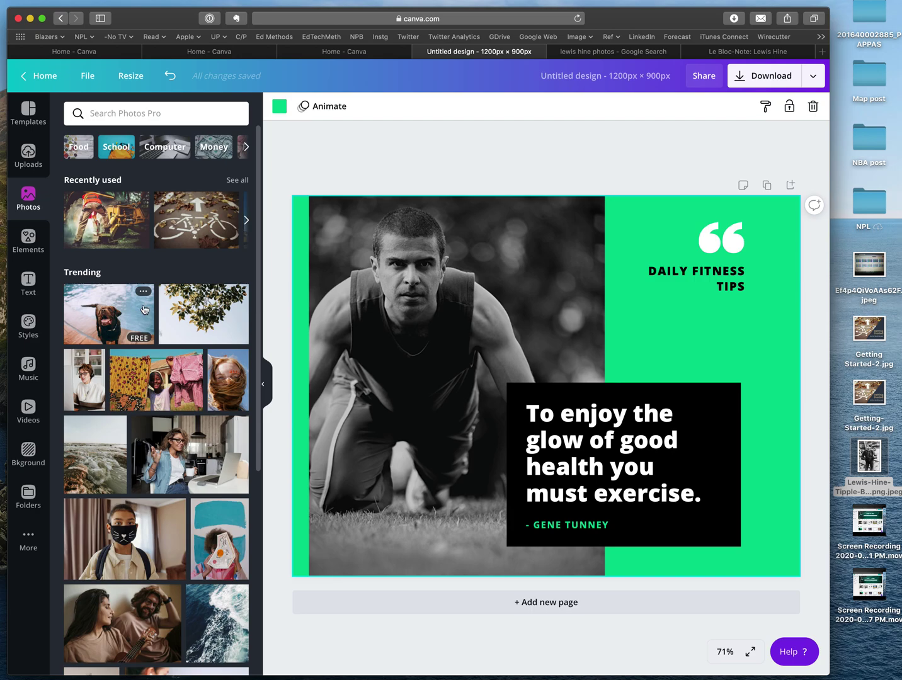
scroll(136, 316, down, 3)
scroll(144, 309, down, 7)
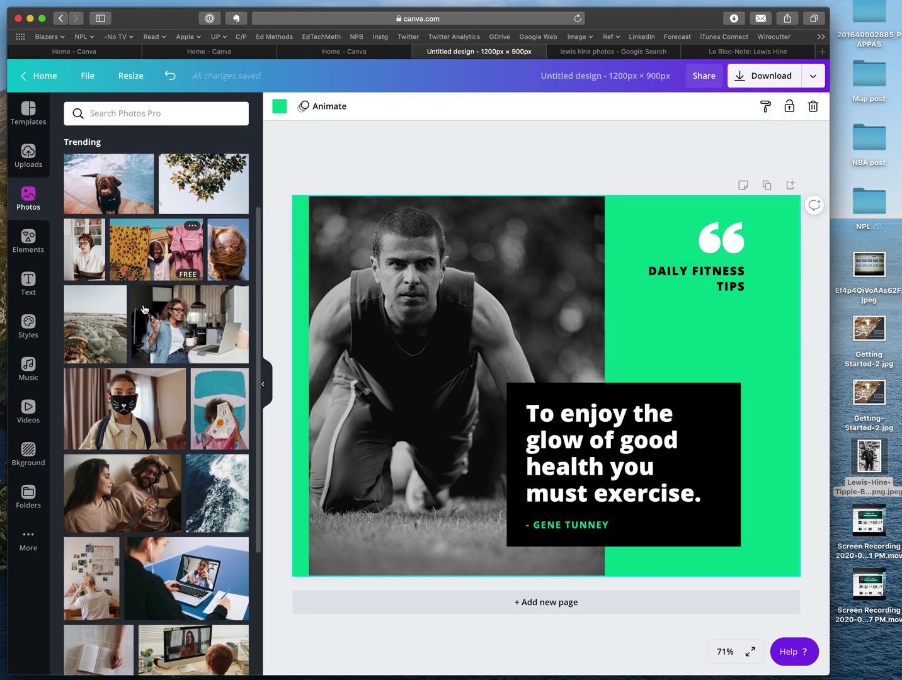
scroll(143, 309, up, 10)
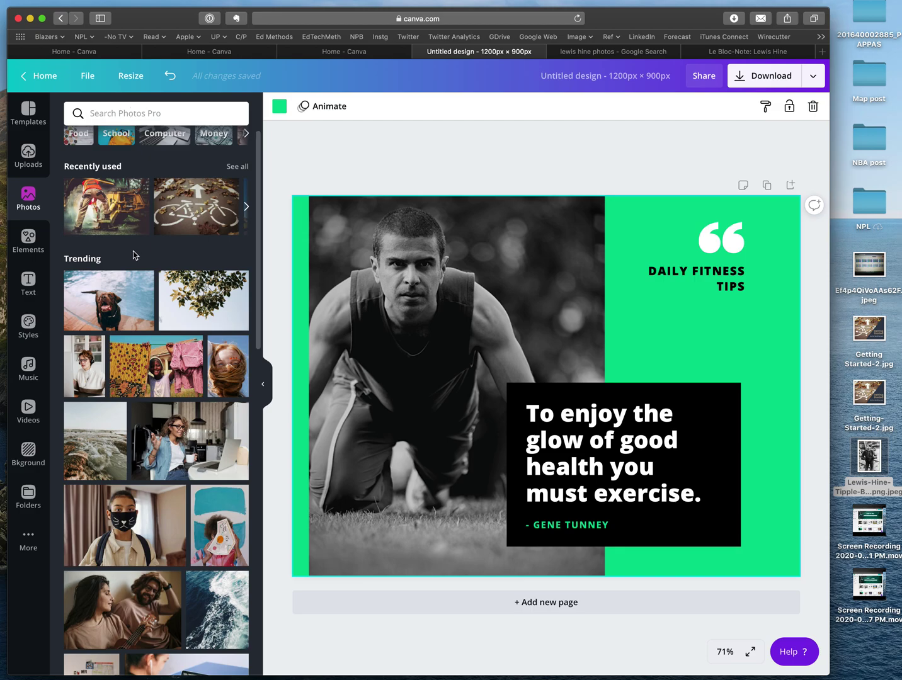
- Upload the black-and-white boy photo and drop it in place of the runner photo
click(28, 154)
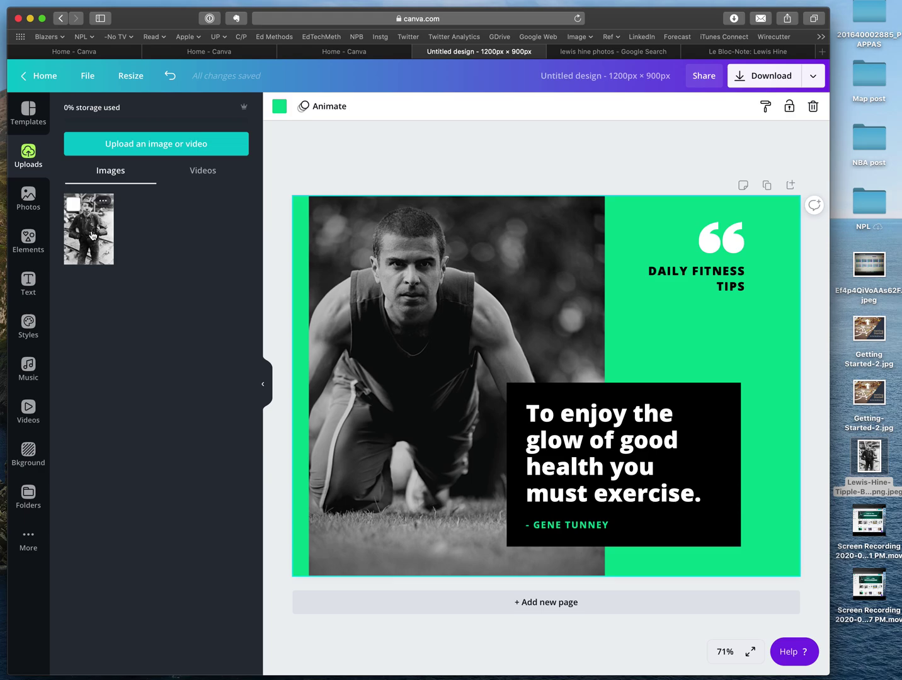
drag(873, 460, 523, 390)
drag(84, 235, 408, 372)
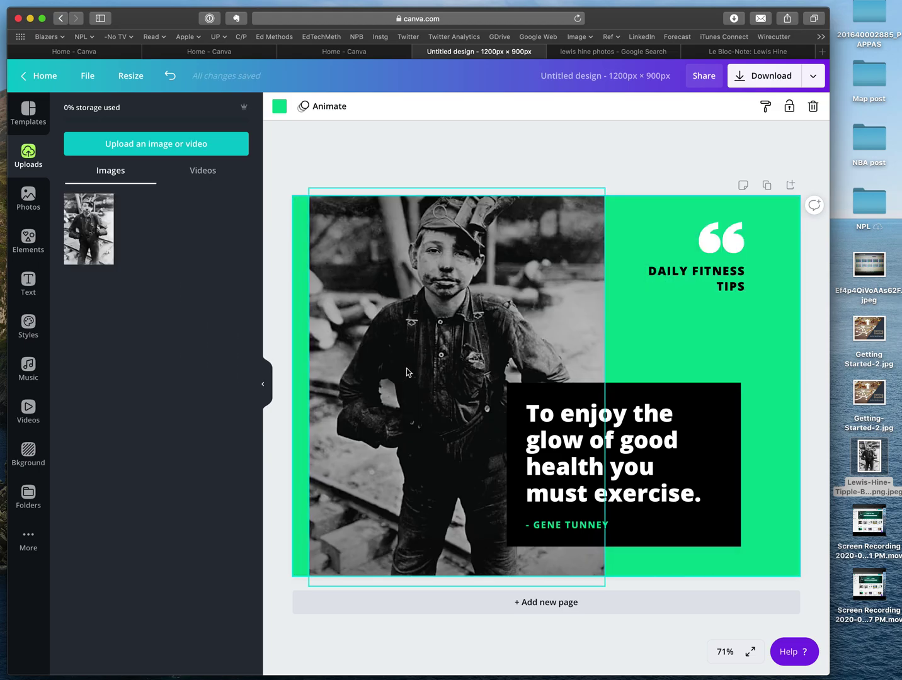
click(285, 355)
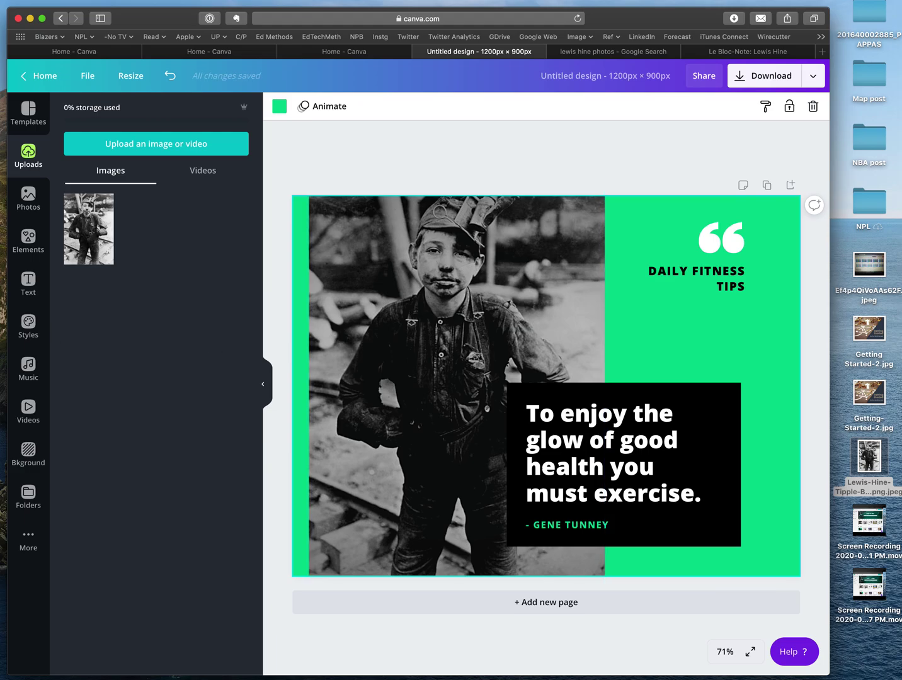
- Replace the quote text with 'Progress and Poverty in Industrial America'
click(533, 418)
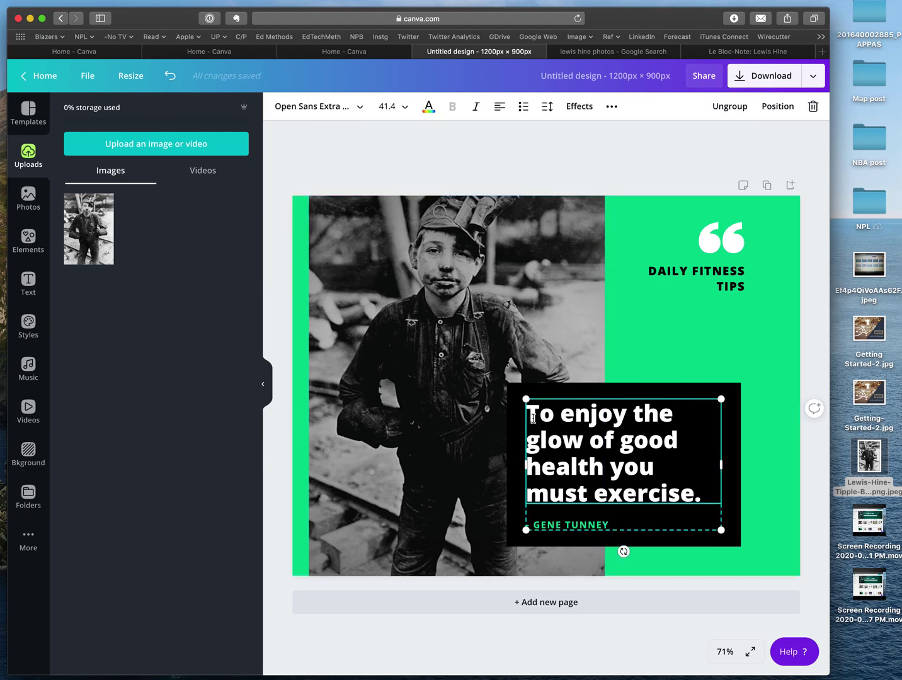
drag(530, 416, 539, 422)
key(super+a)
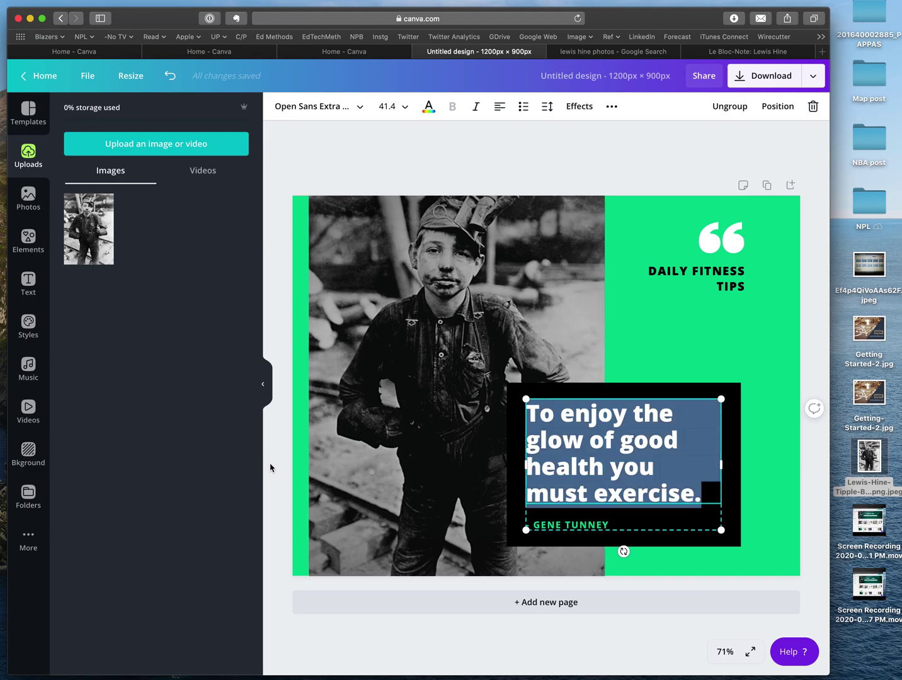
text(Progress and Poverty in Industrial America)
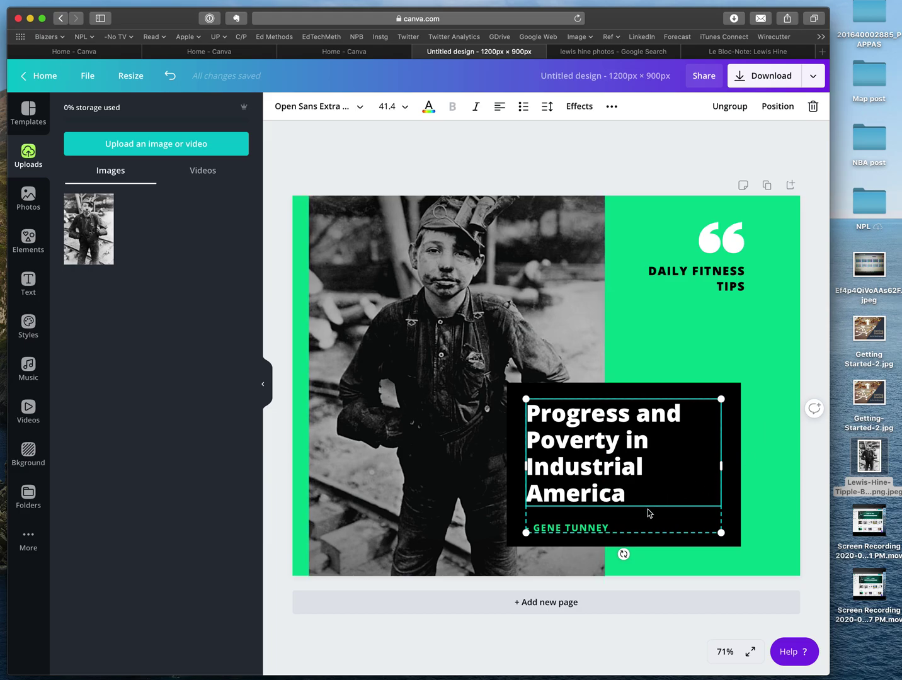
- Delete the attribution line below the title and right-align the title text
click(620, 527)
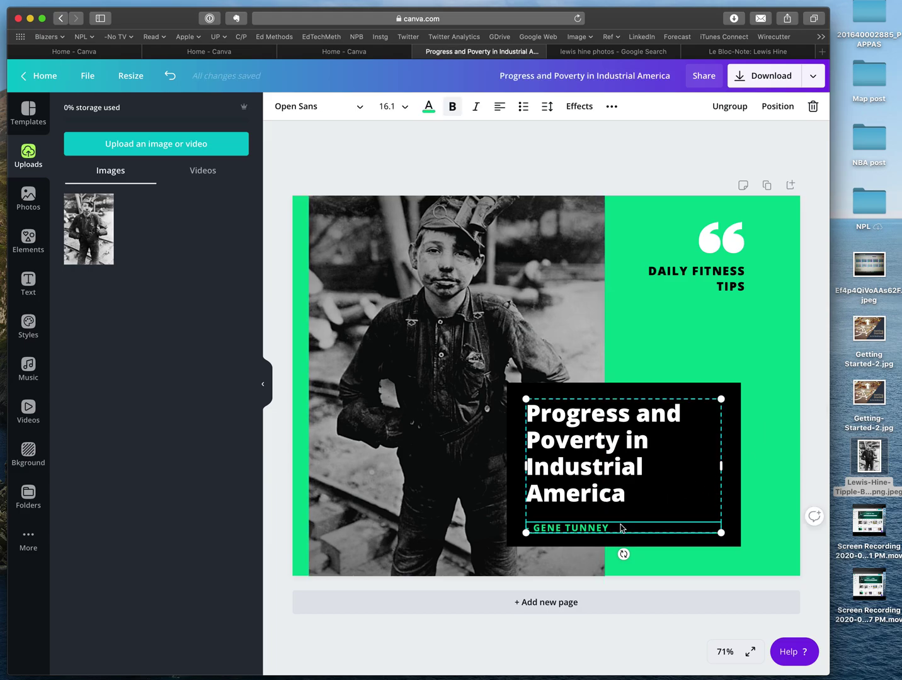
click(812, 107)
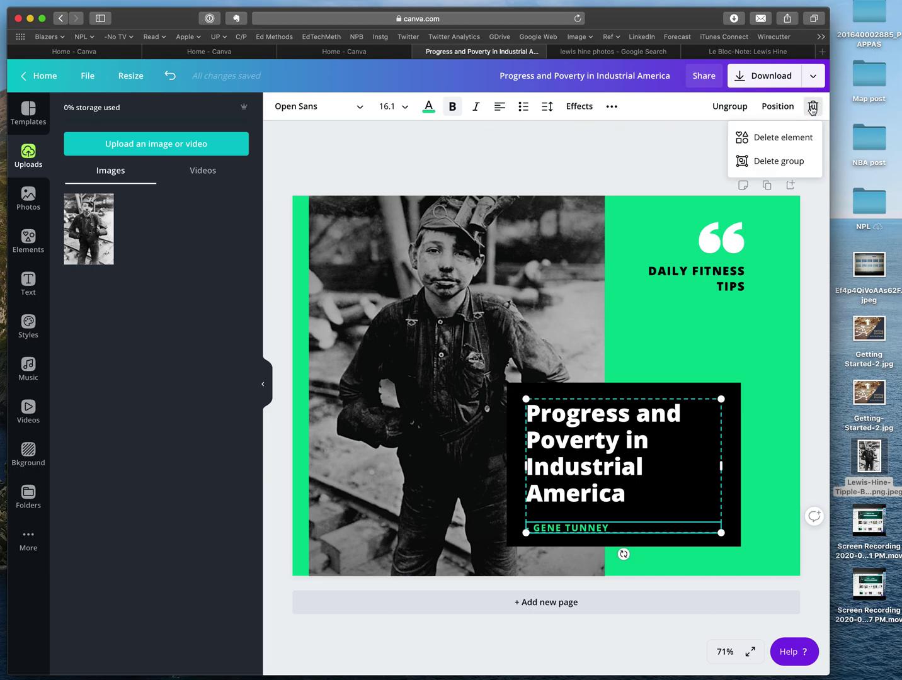
click(788, 141)
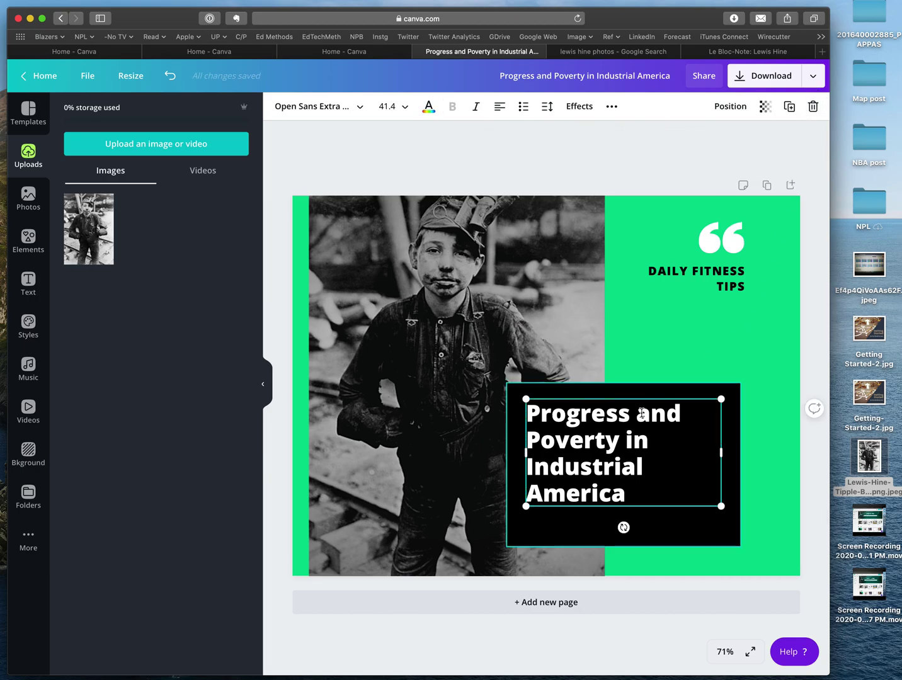
click(499, 107)
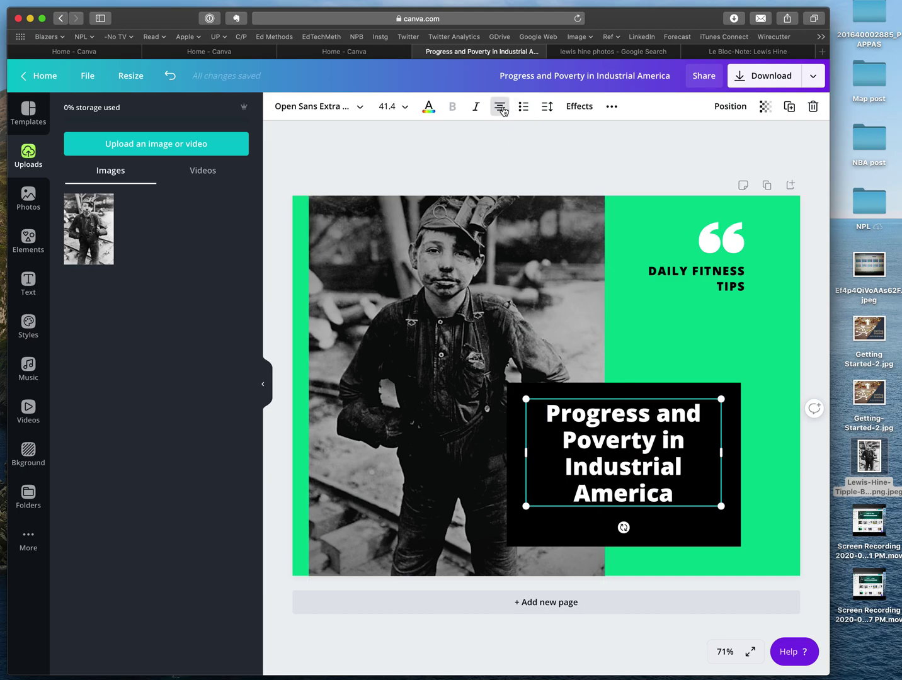
click(501, 109)
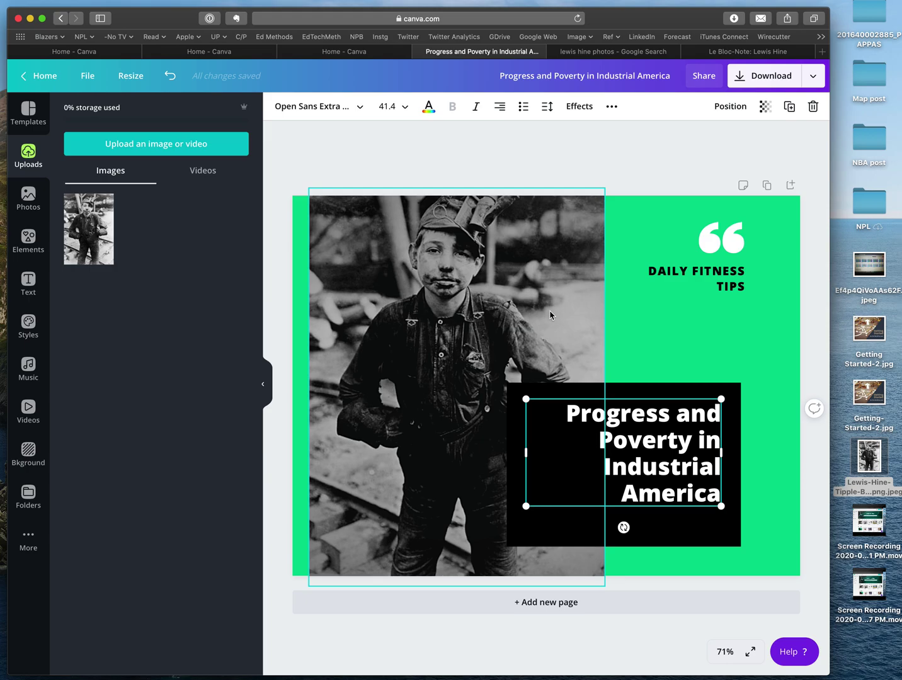
- Change the page background from green to the dark grey under Photo Colors
click(637, 230)
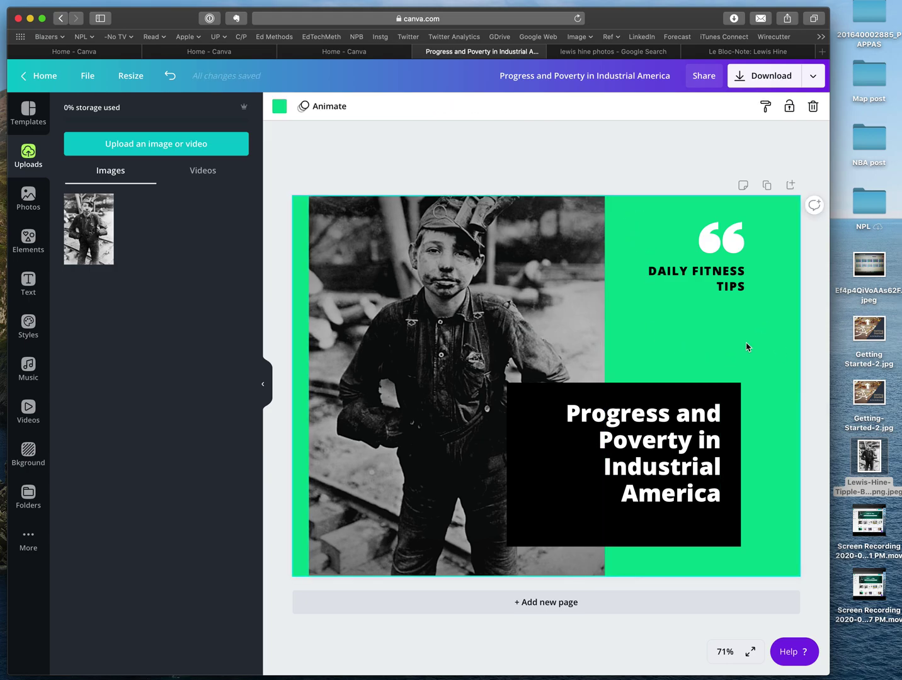
click(649, 387)
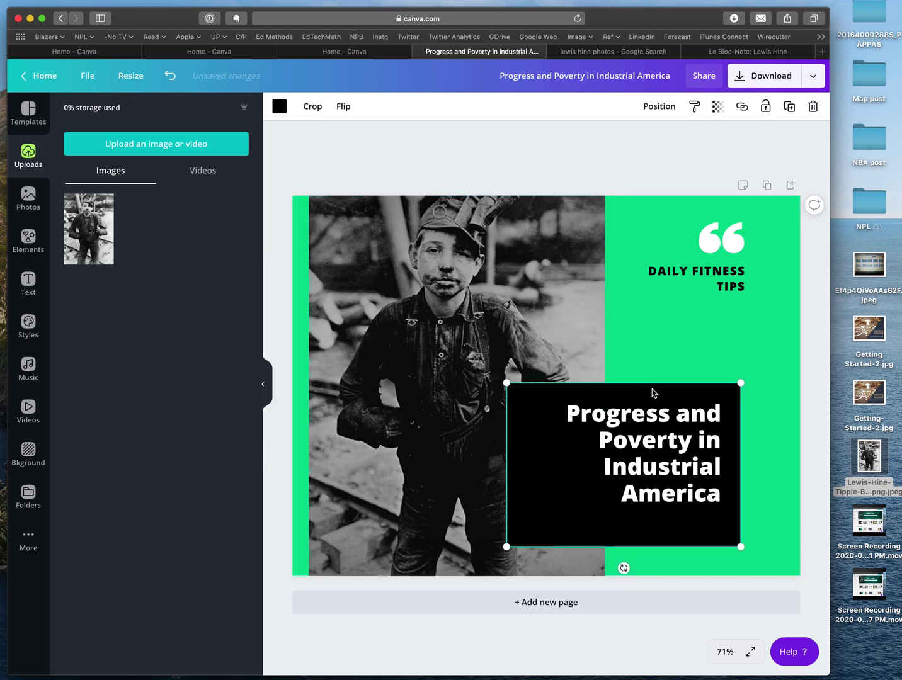
click(280, 107)
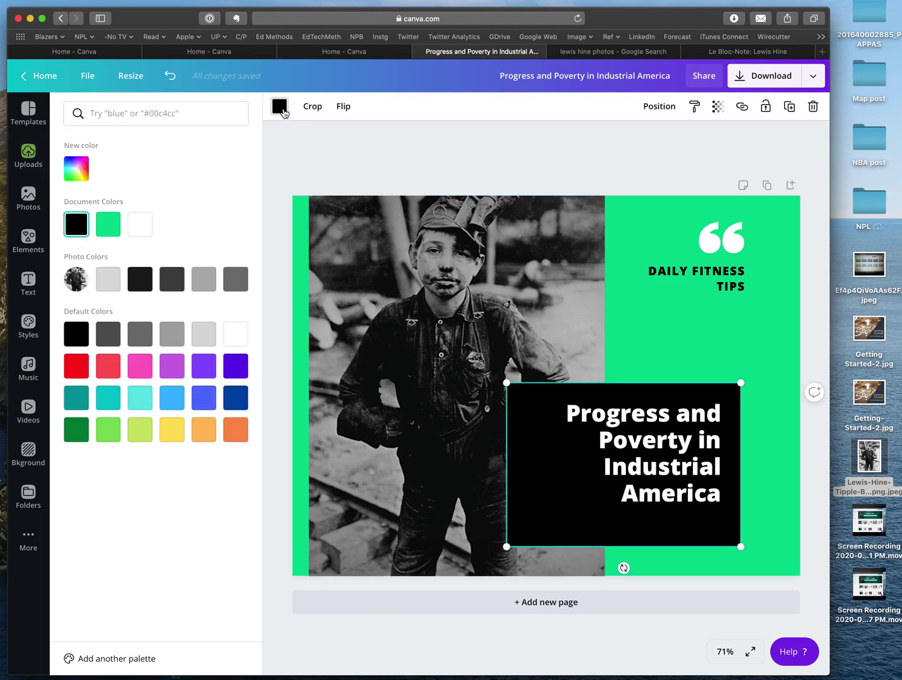
key(Escape)
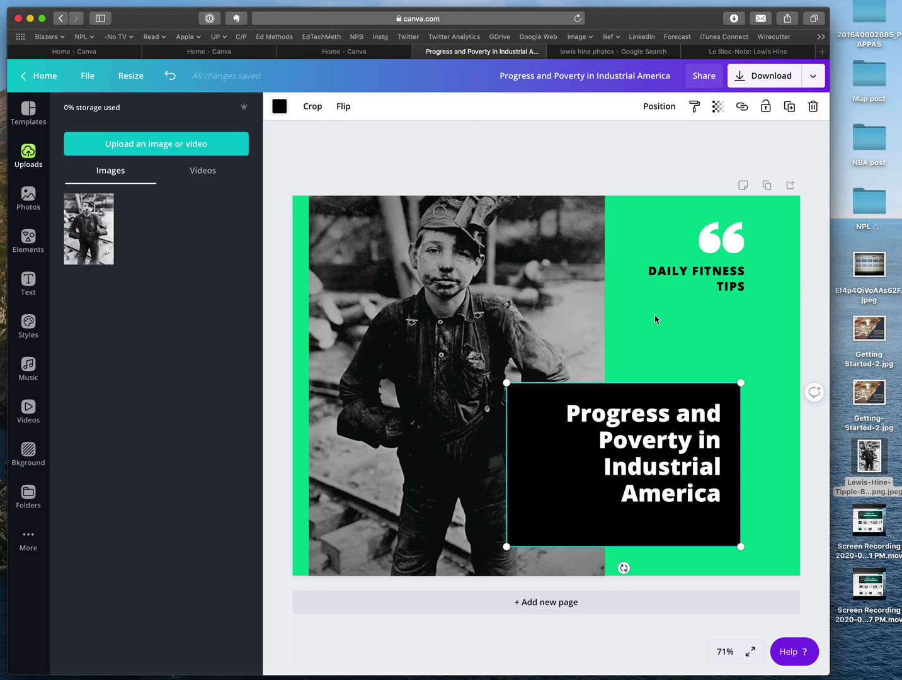
click(663, 323)
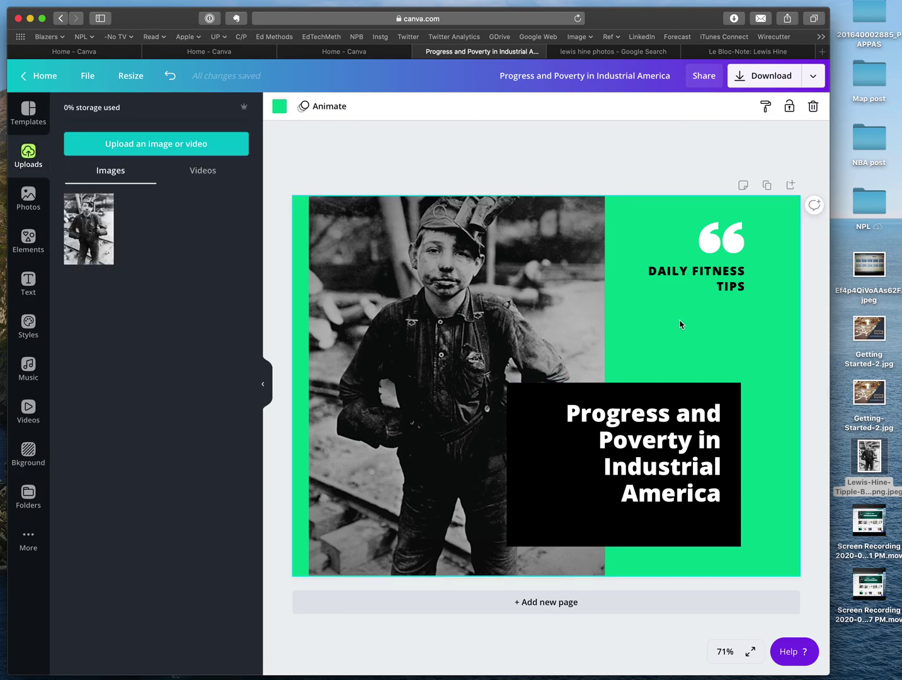
click(281, 108)
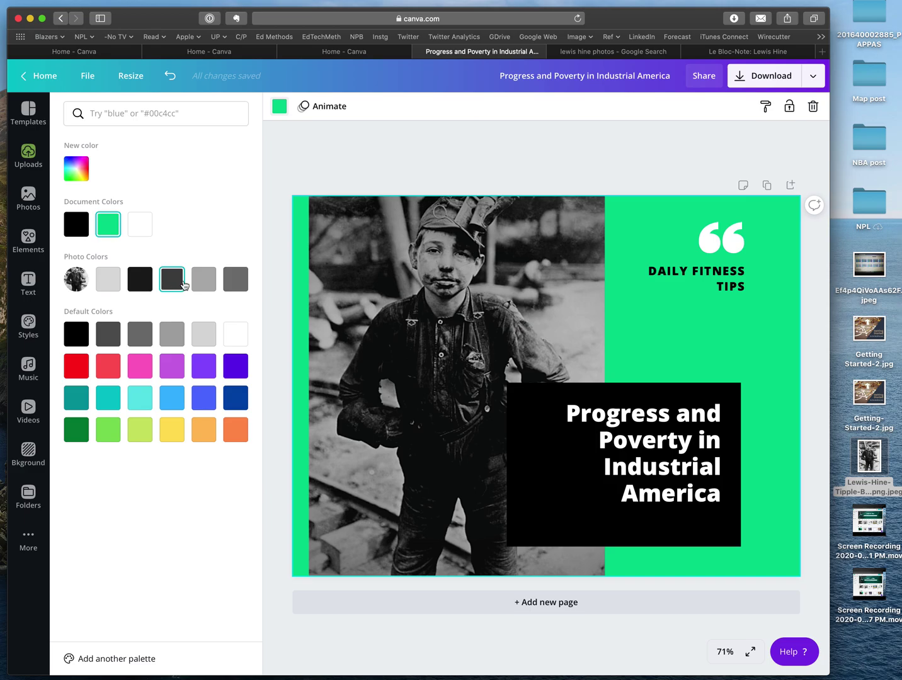
click(231, 284)
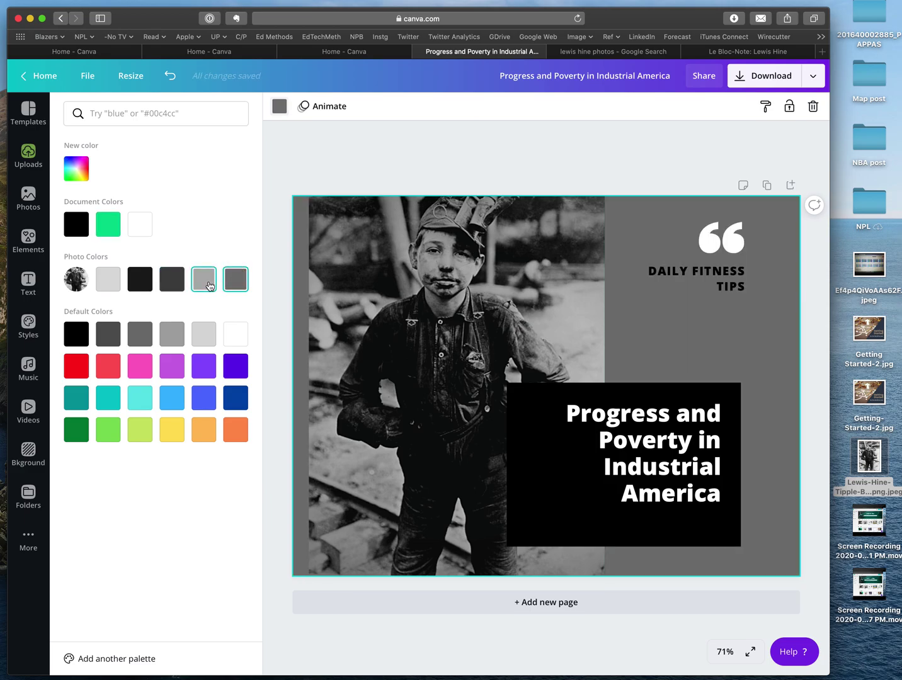
- Shift the black title box right and paste the Lewis Hine bio over DAILY FITNESS TIPS
click(671, 394)
drag(671, 394, 706, 428)
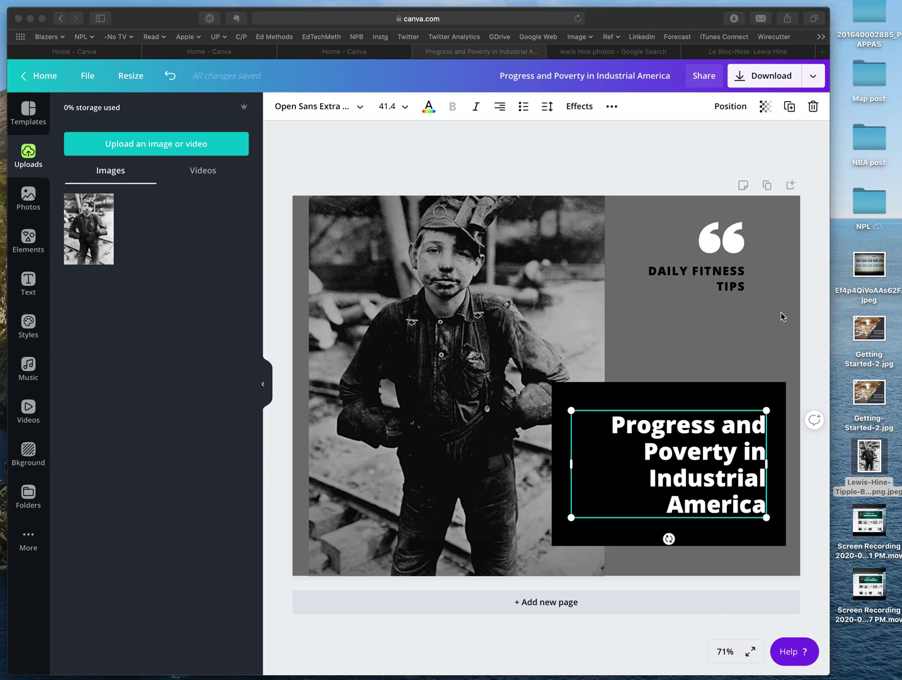
click(682, 267)
double_click(684, 267)
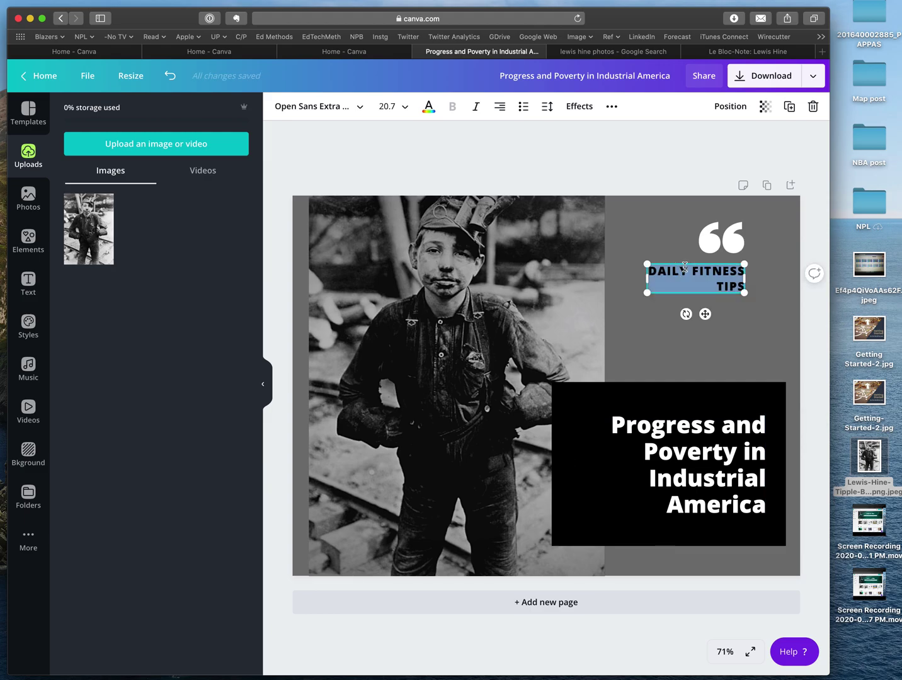
key(super+v)
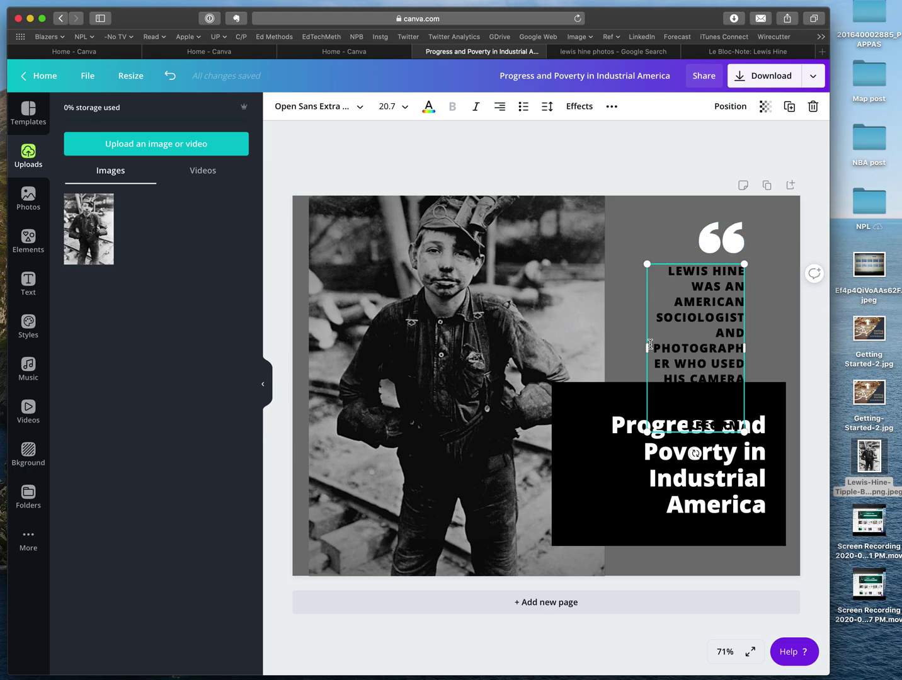
- Widen the bio text box leftward and out to the page's right side
drag(646, 348, 615, 347)
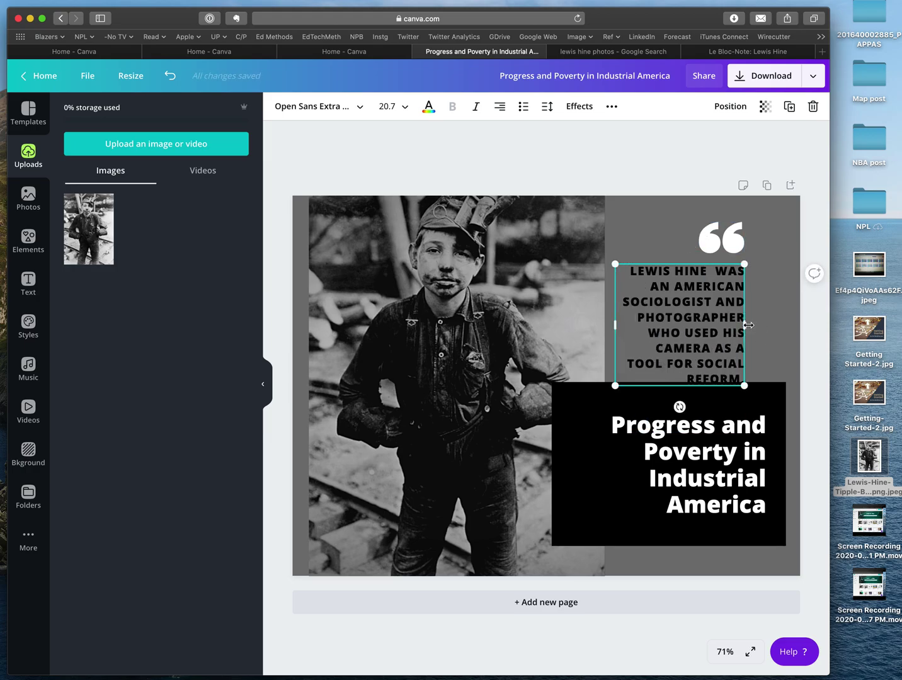
drag(745, 325, 788, 322)
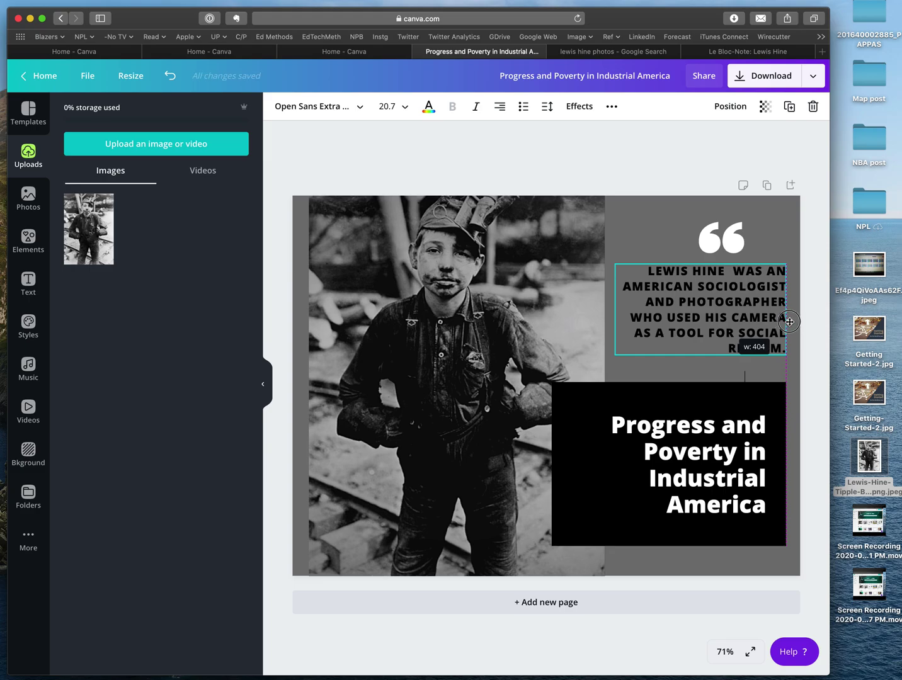
click(784, 422)
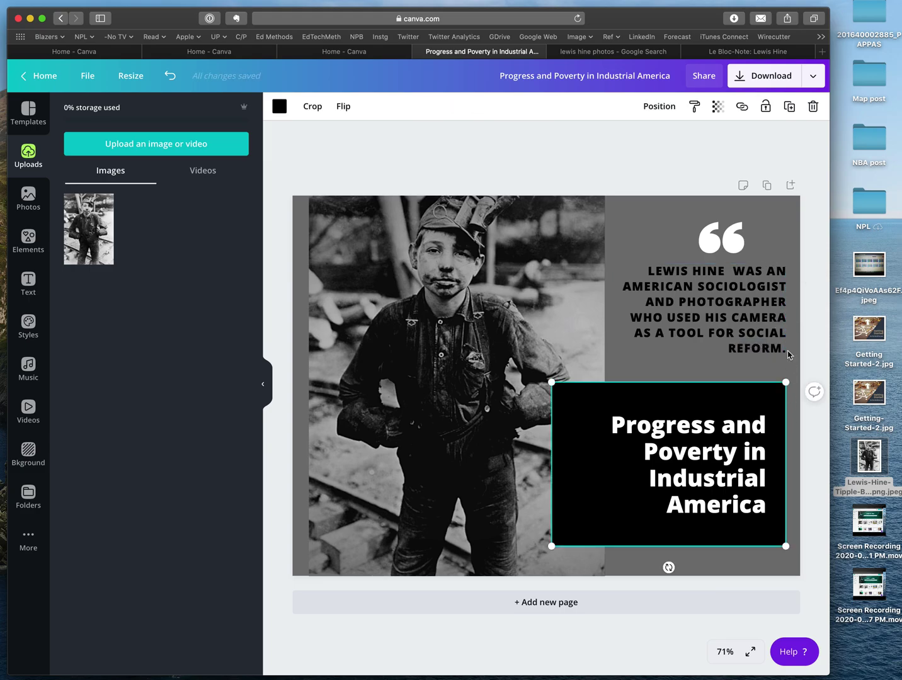
- Move the quote mark down and left beside the bio's first line
click(712, 243)
drag(712, 243, 618, 261)
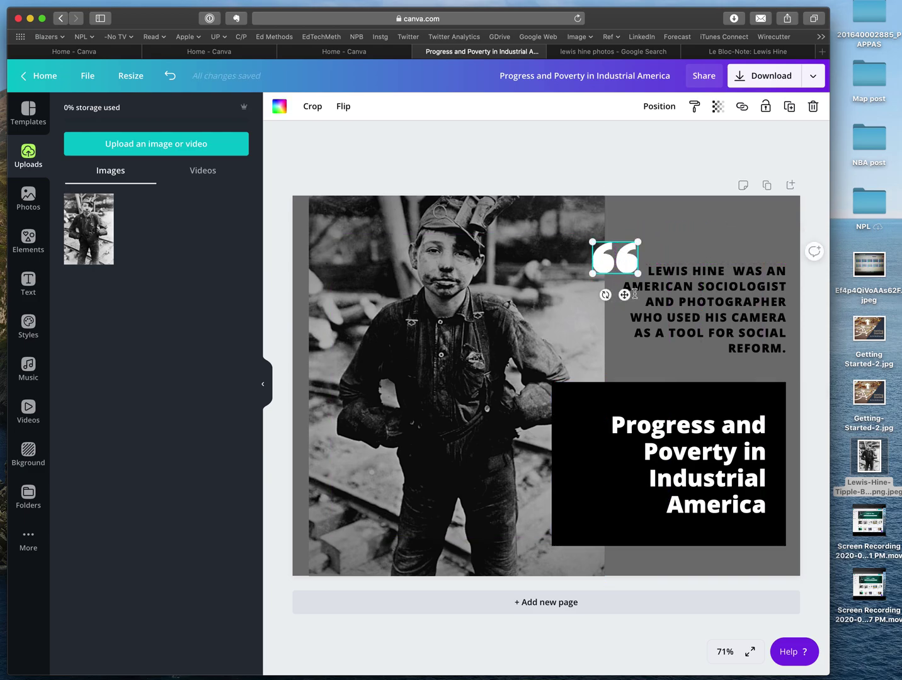
click(650, 640)
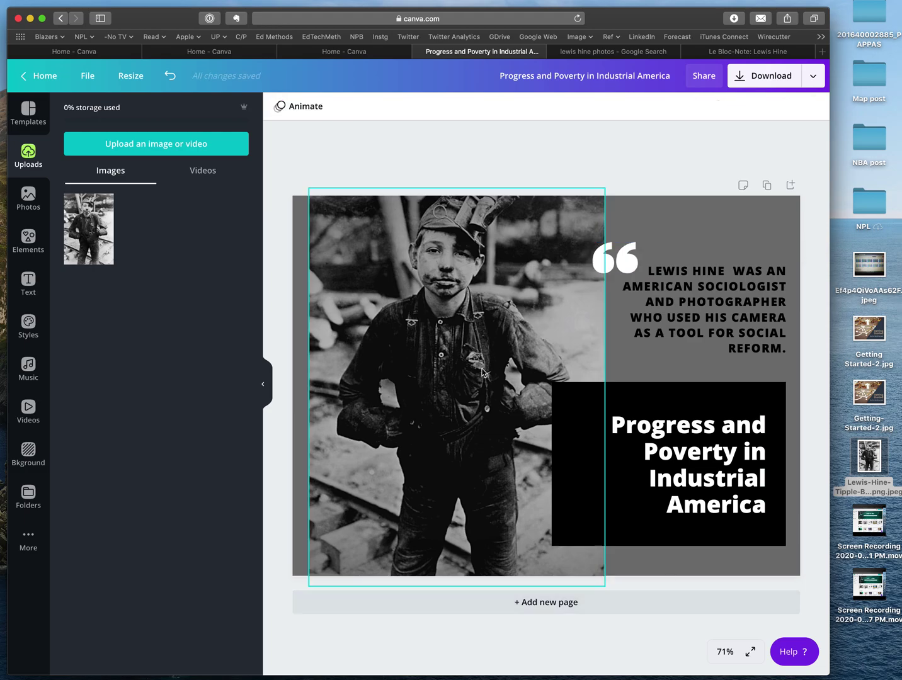
- Browse the Photos, Elements and Text panels and check the title's font size, leaving it unchanged
click(474, 306)
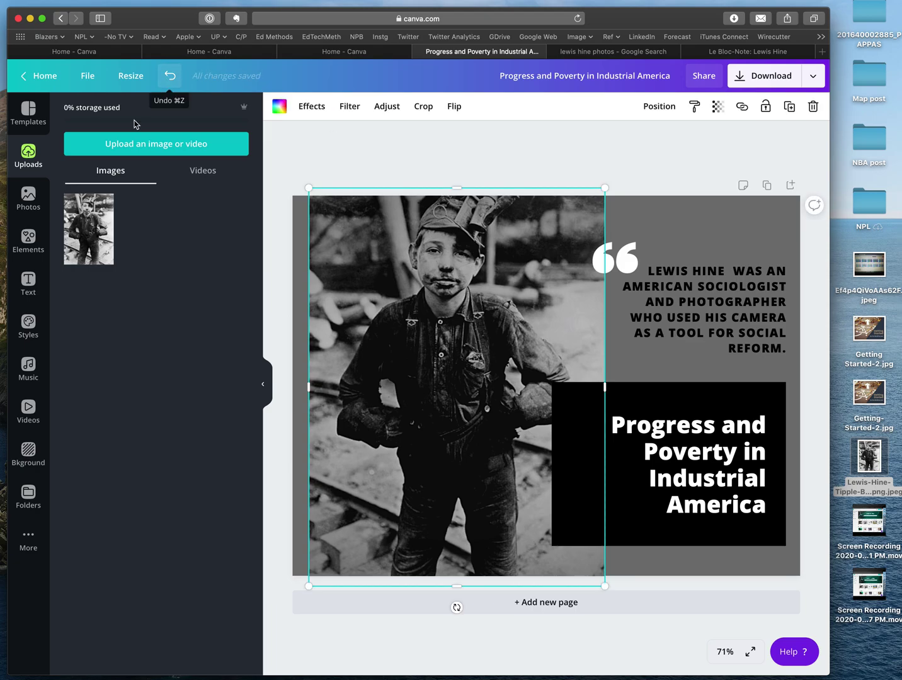
click(29, 195)
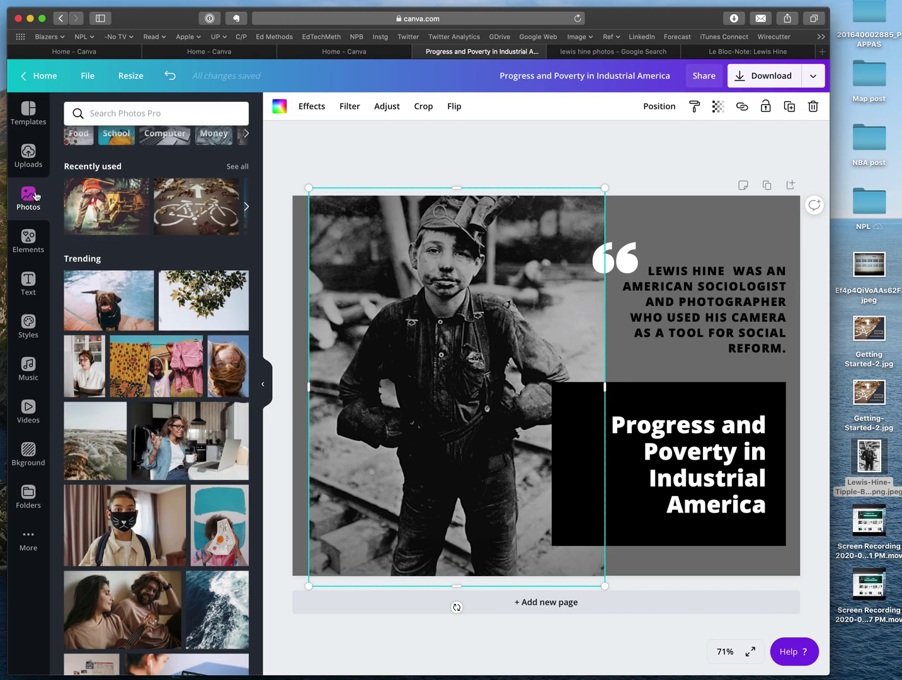
click(29, 240)
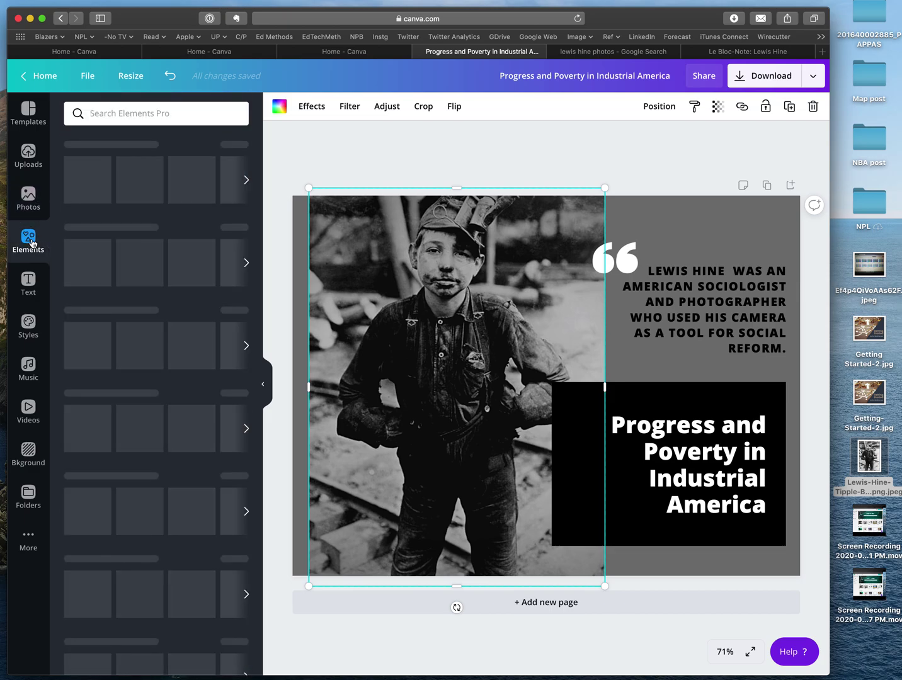
click(685, 430)
click(28, 282)
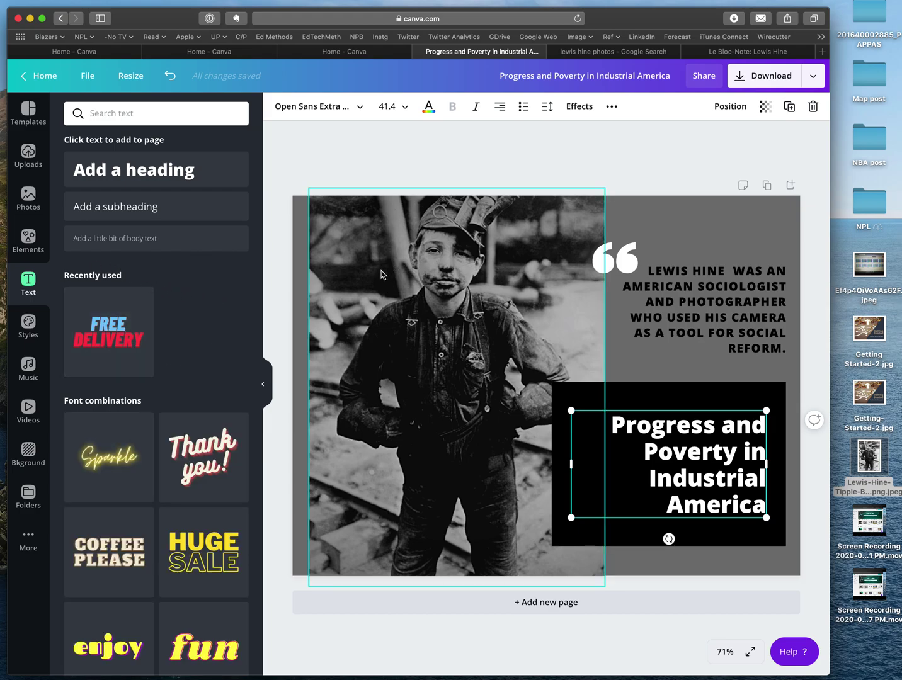
click(454, 149)
click(645, 420)
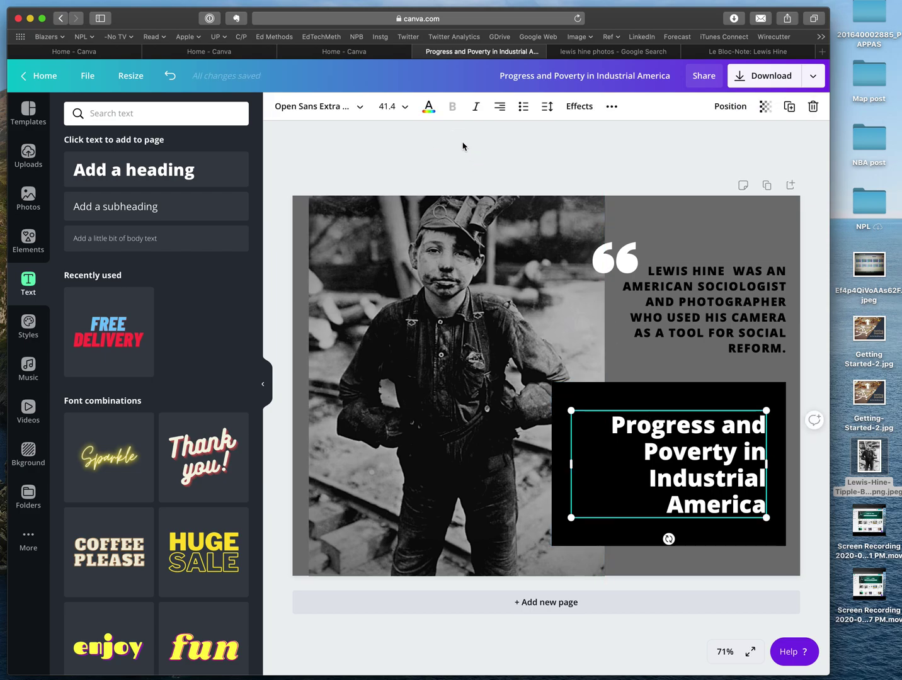
click(404, 111)
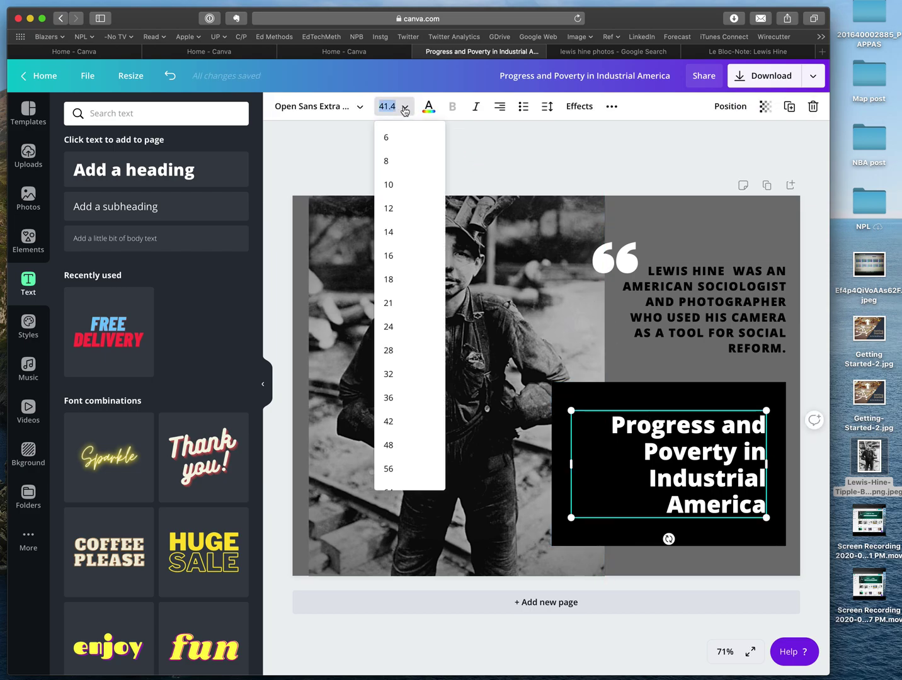
click(516, 146)
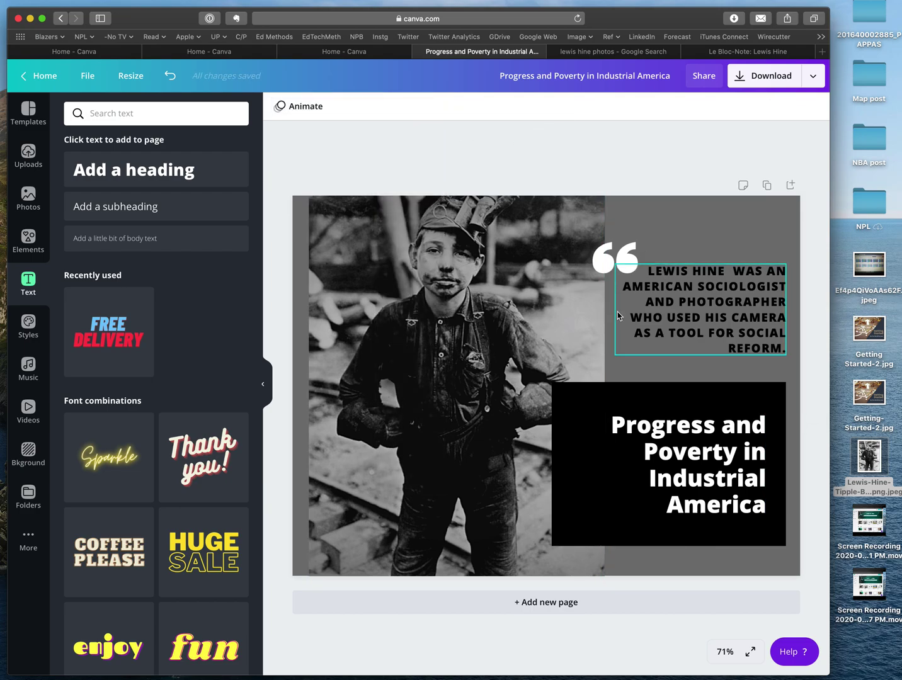
- Download the design with the file type set to JPG
click(656, 169)
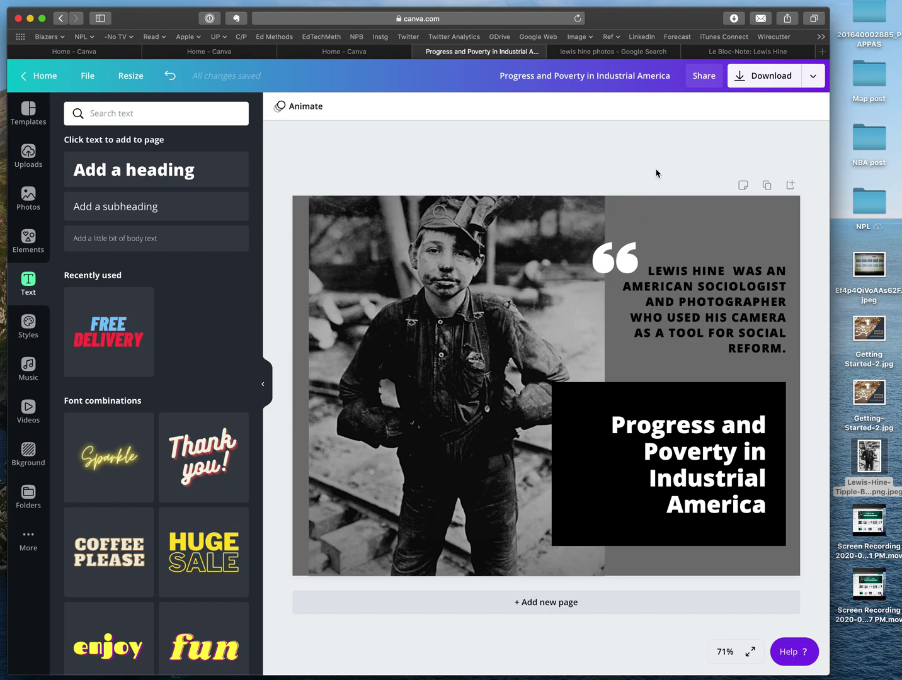
click(814, 76)
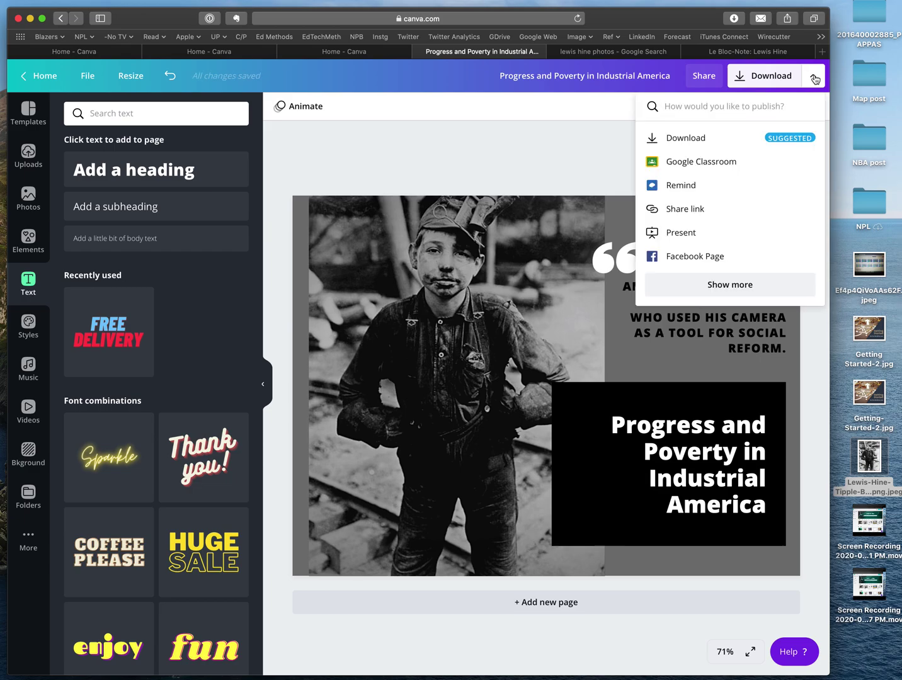
click(685, 138)
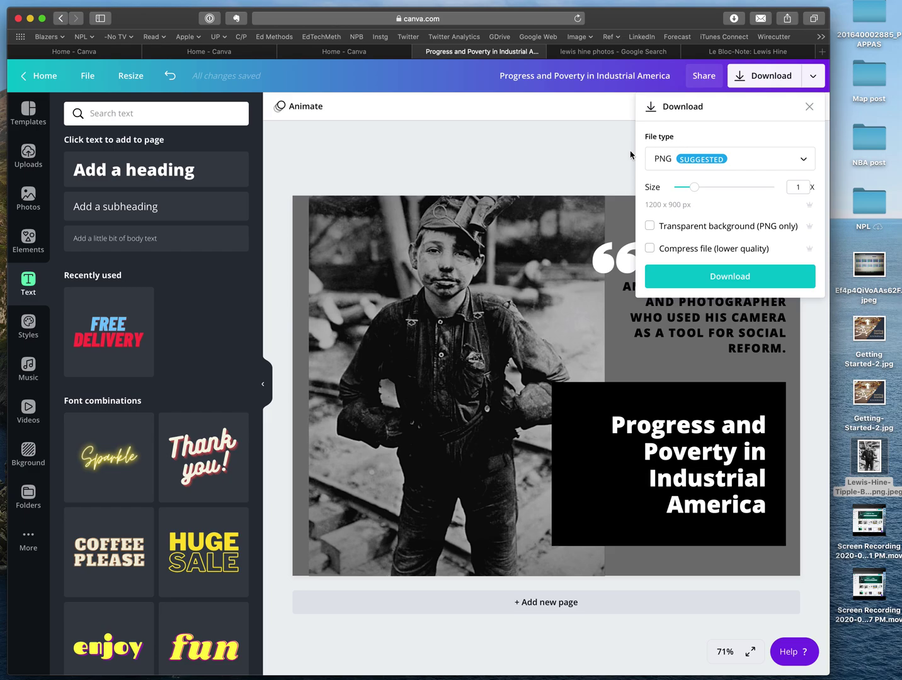
click(804, 163)
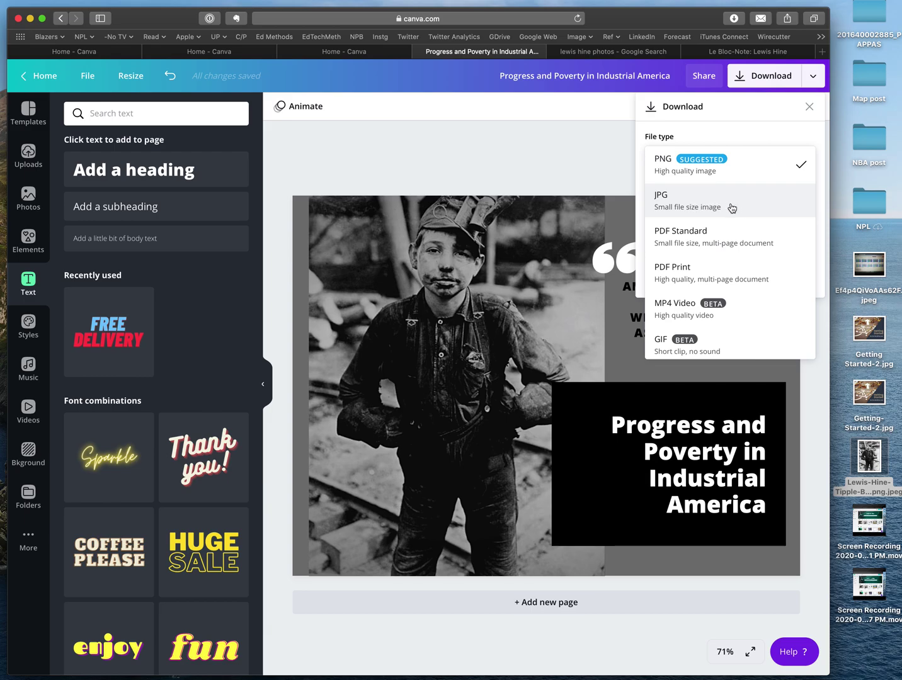
click(720, 202)
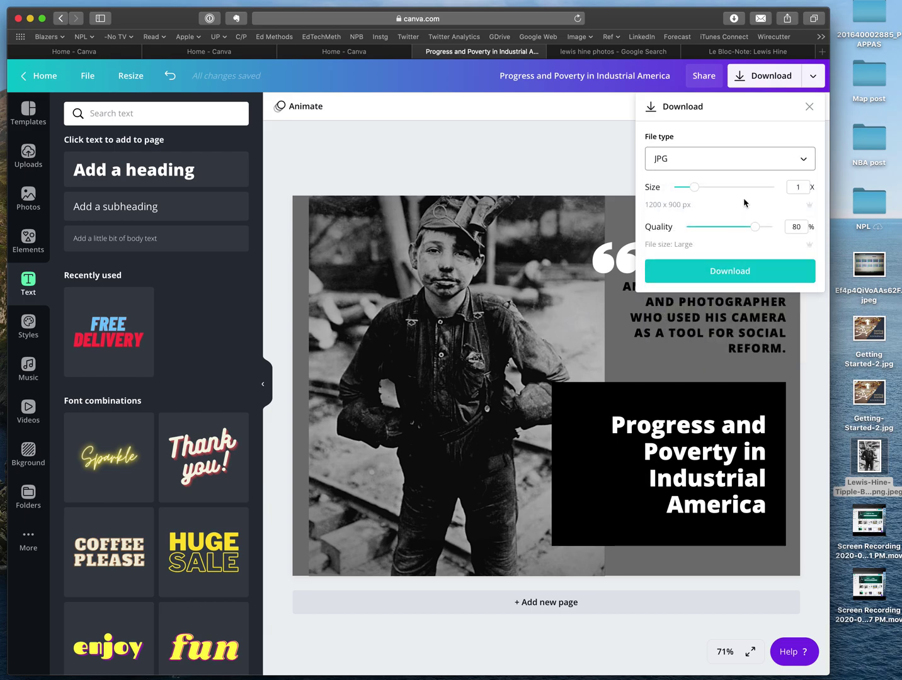
click(753, 276)
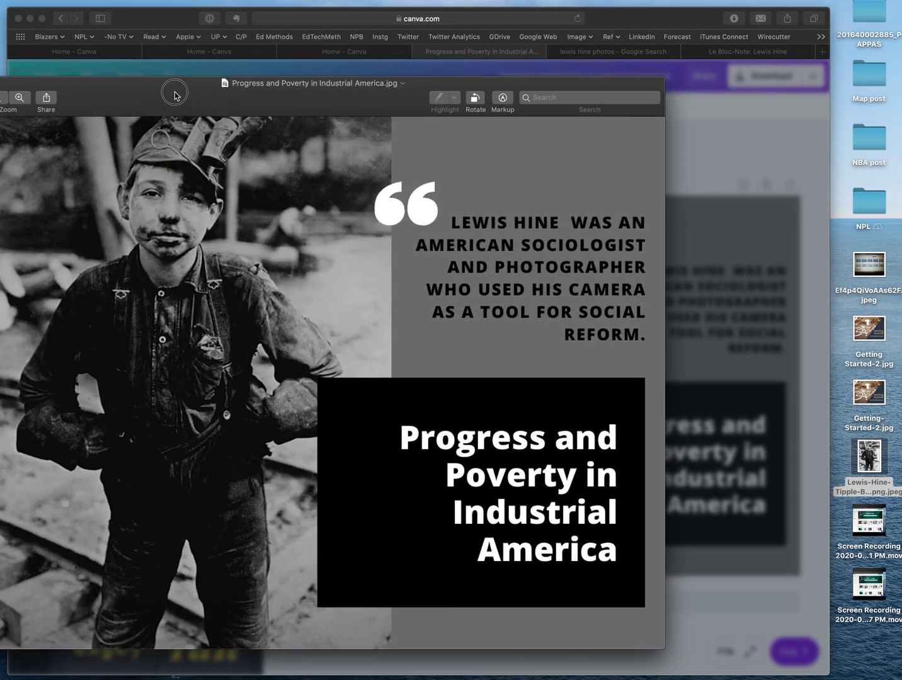
- Move the Preview window showing the downloaded JPG to the centre of the screen
drag(174, 87, 298, 95)
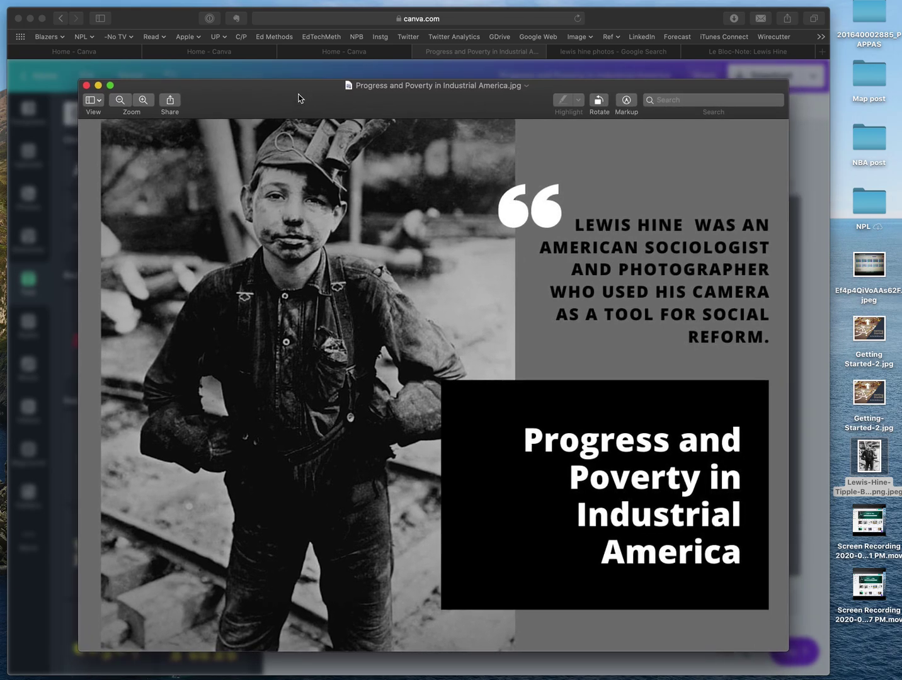